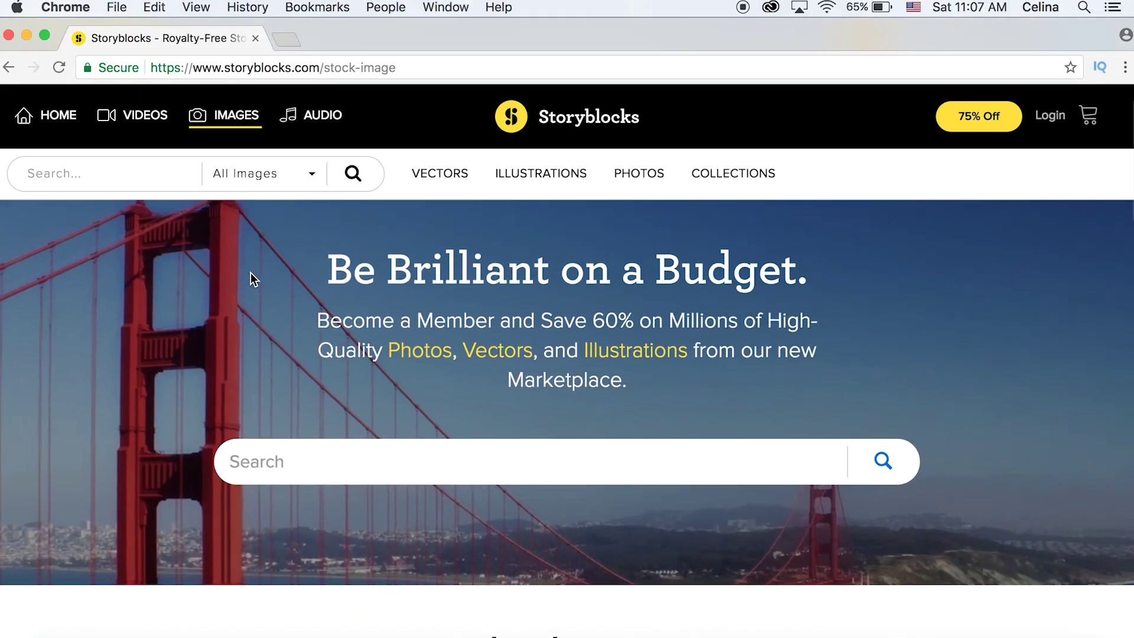
- Browse the illustration thumbnails on the Storyblocks stock images page
scroll(250, 274, "down", 7)
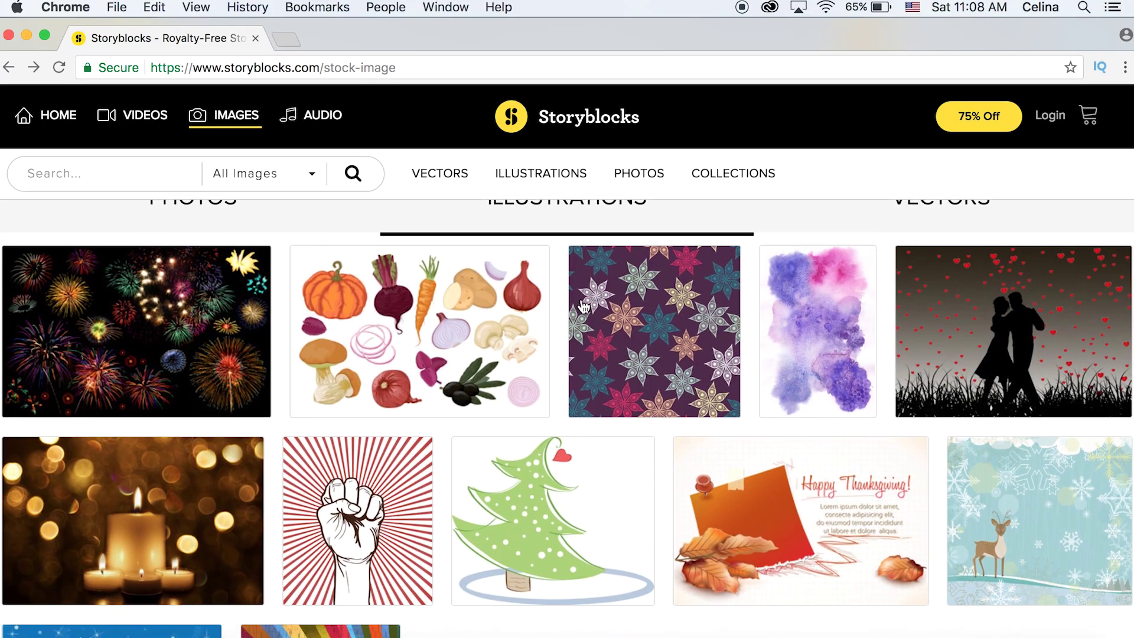
scroll(809, 259, "up", 5)
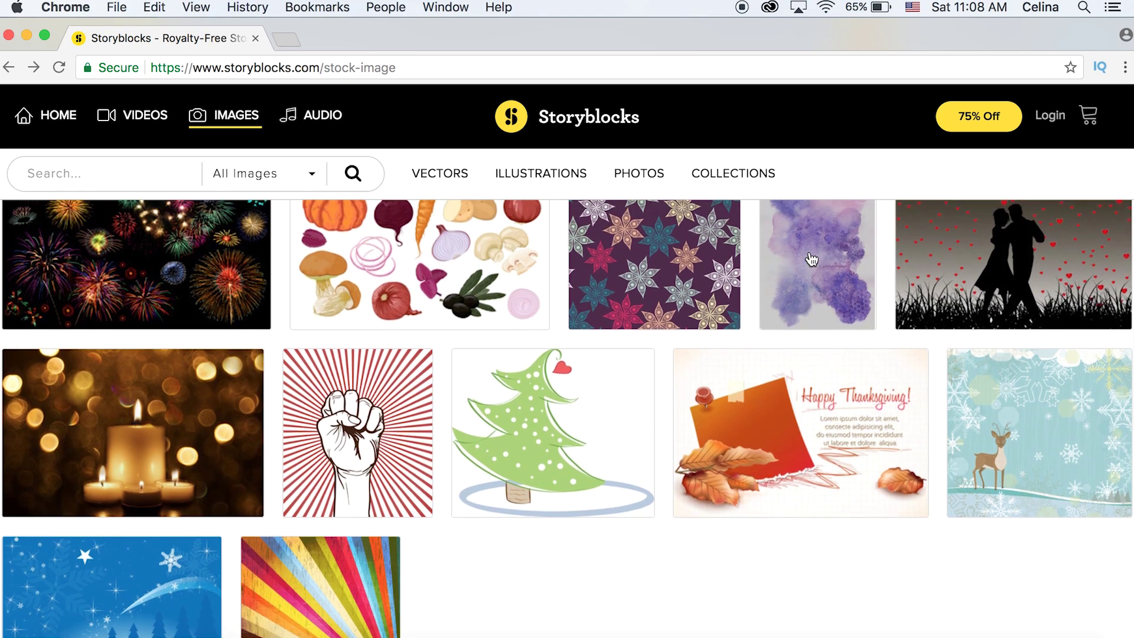
left_click(902, 329)
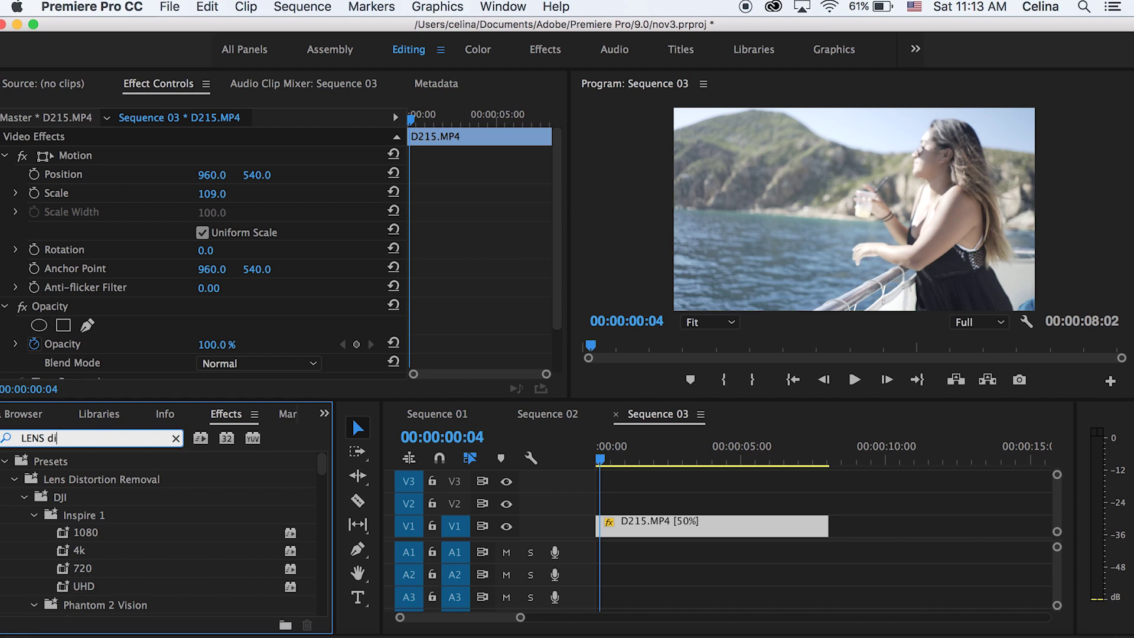
- Search the effects for "LENS distortion" and apply the Lens Distortion video effect to the D215.MP4 clip on V1
type("to")
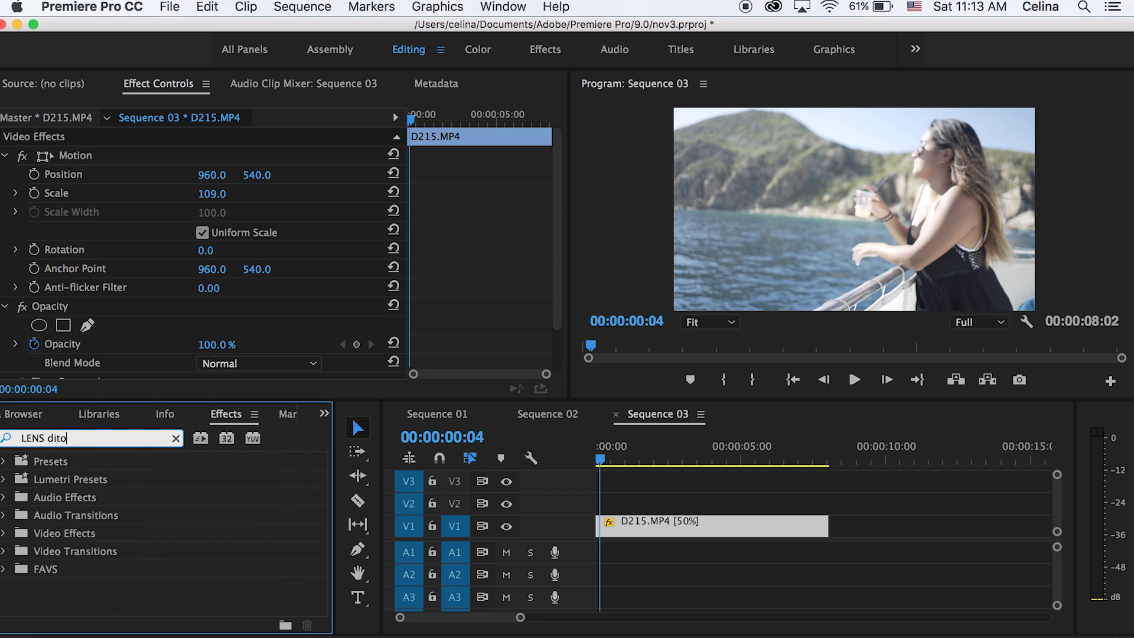
key("BackSpace")
key("BackSpace")
type("stortion")
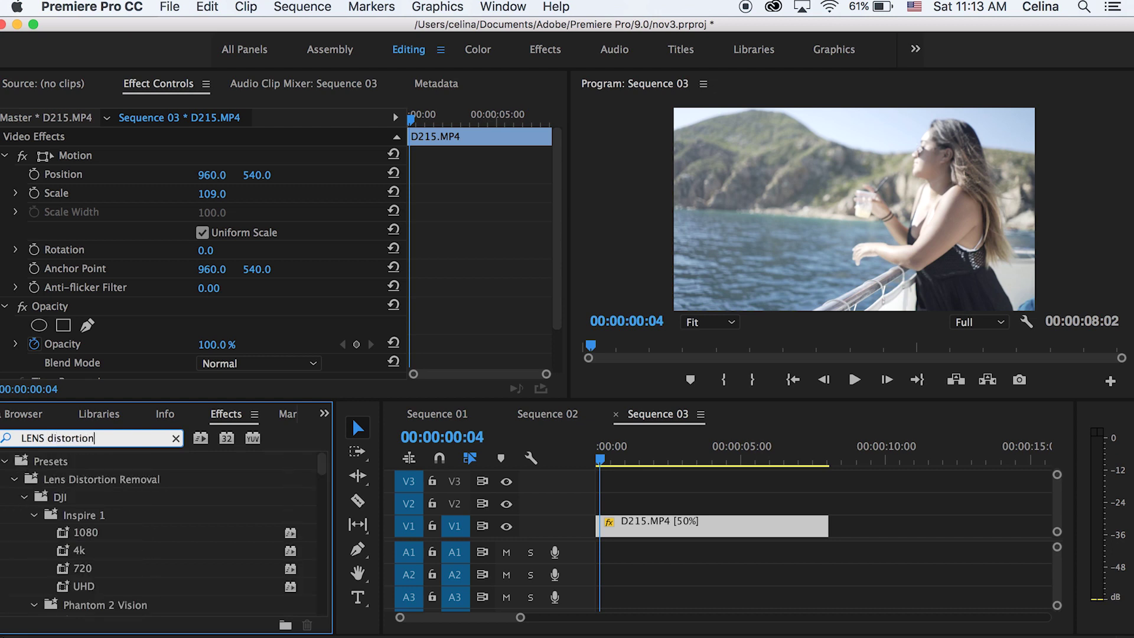
left_click_drag(89, 568, 619, 520)
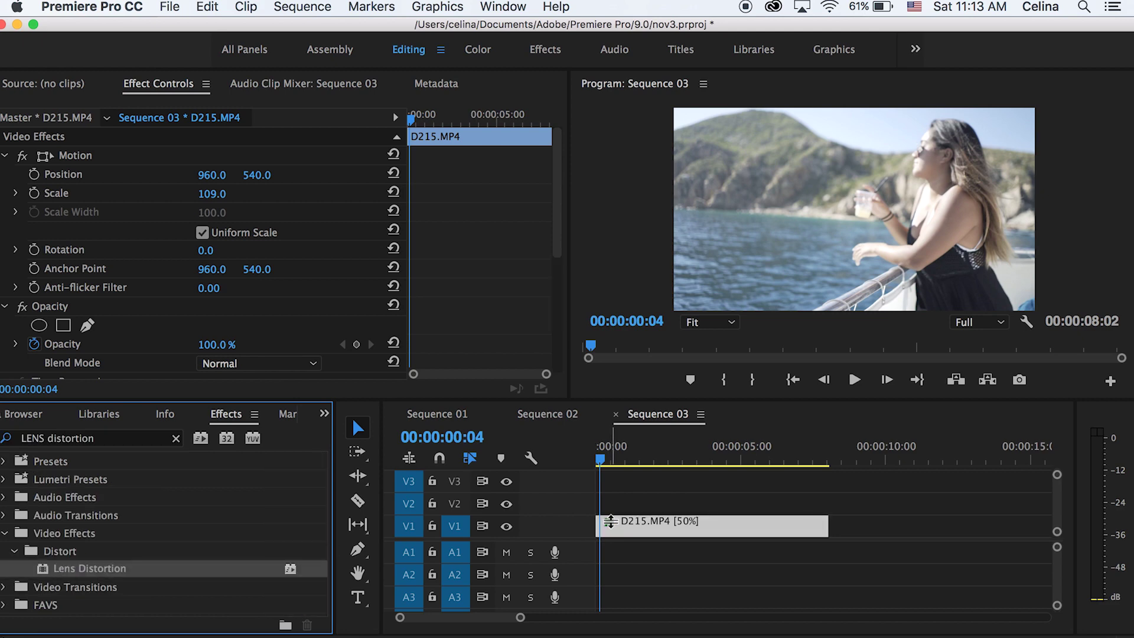
- Try a Lens Distortion Curvature of -9 on the clip and reset the value
key("space")
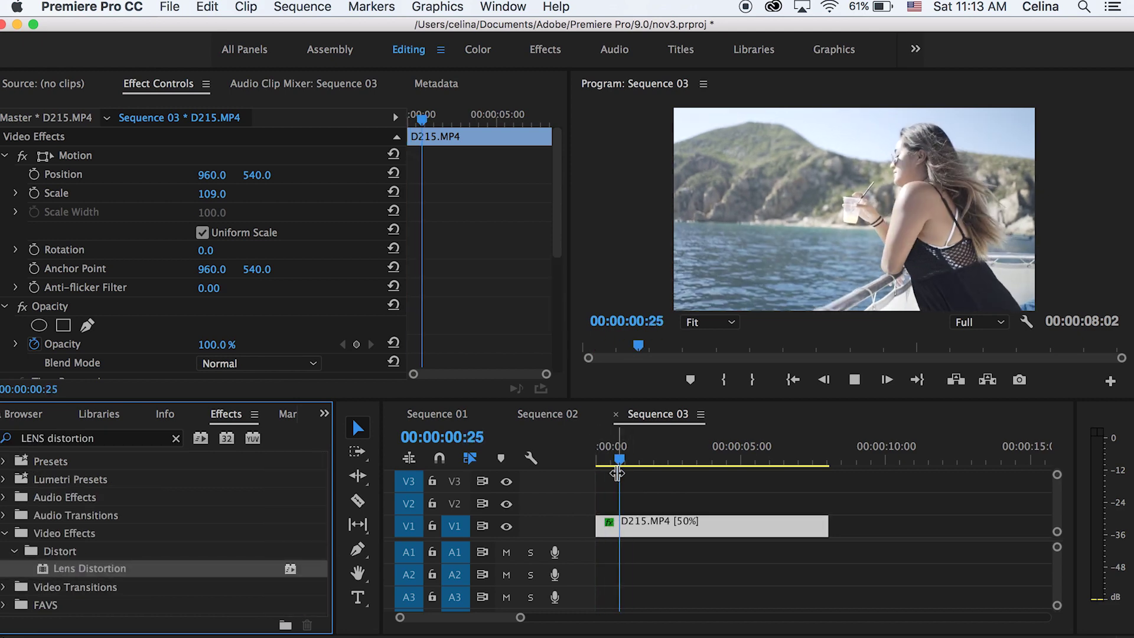
scroll(394, 308, "down", 1)
scroll(393, 306, "down", 10)
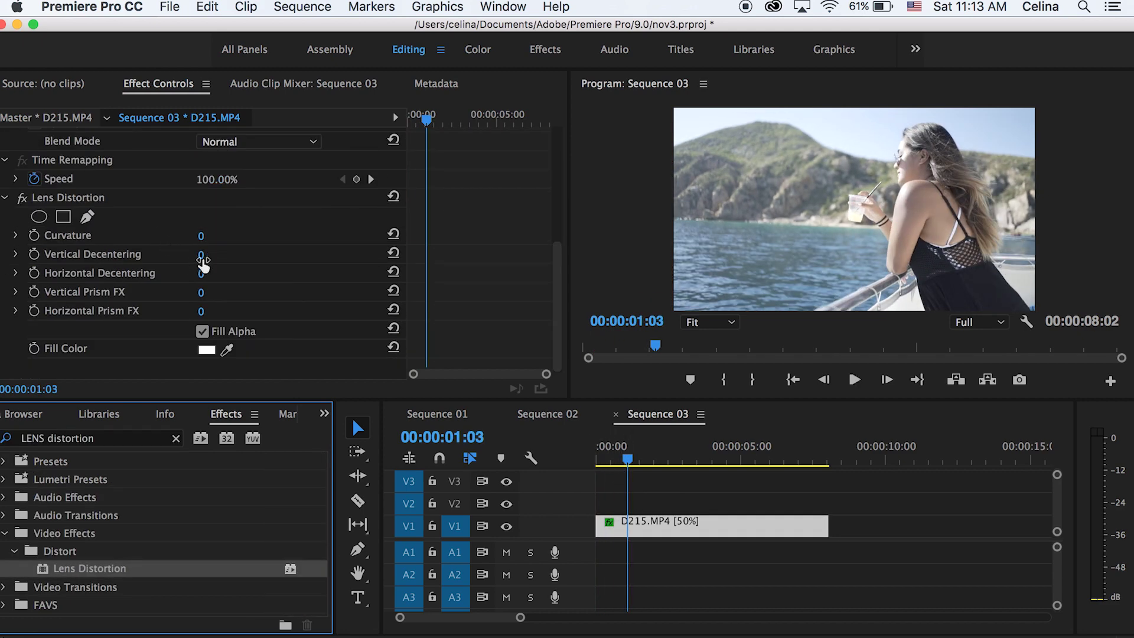
mouse_move(202, 238)
left_mouse_down()
mouse_move(159, 236)
mouse_move(212, 236)
mouse_move(176, 235)
mouse_move(198, 235)
left_mouse_up()
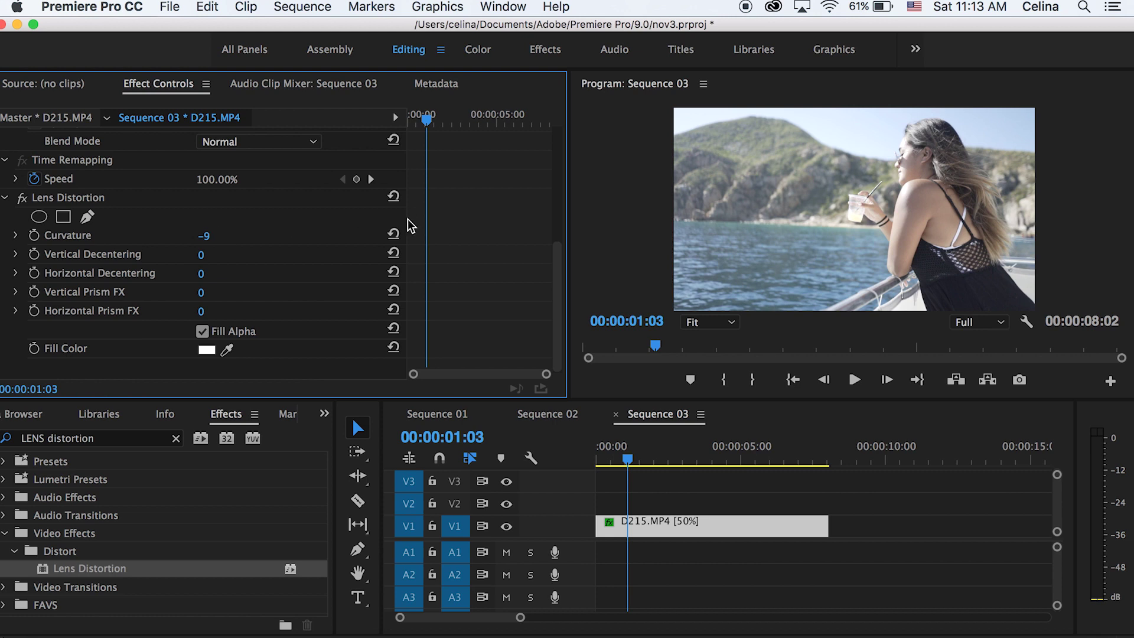
left_click(393, 235)
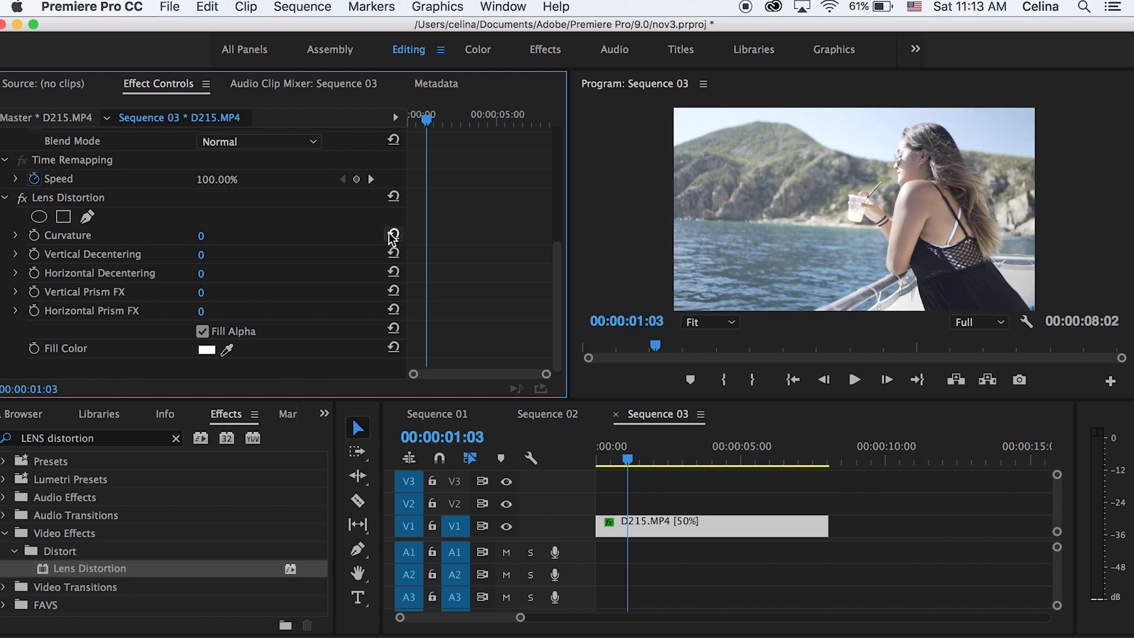
- Enable Curvature keyframing for Lens Distortion at 00:00:01:08 with a value of 0
key("shift+Right")
scroll(23, 254, "up", 1)
left_click(34, 242)
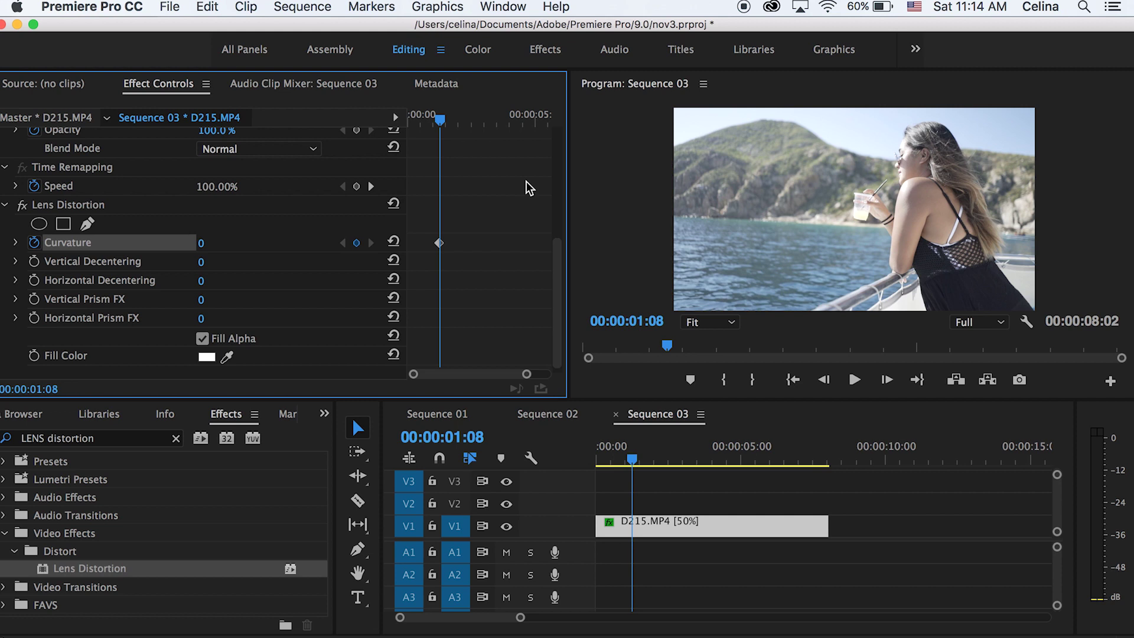
- Keyframe the Lens Distortion Curvature at -54 at 00:00:01:10 and back at 0 at 00:00:01:12
key("Right")
key("Right")
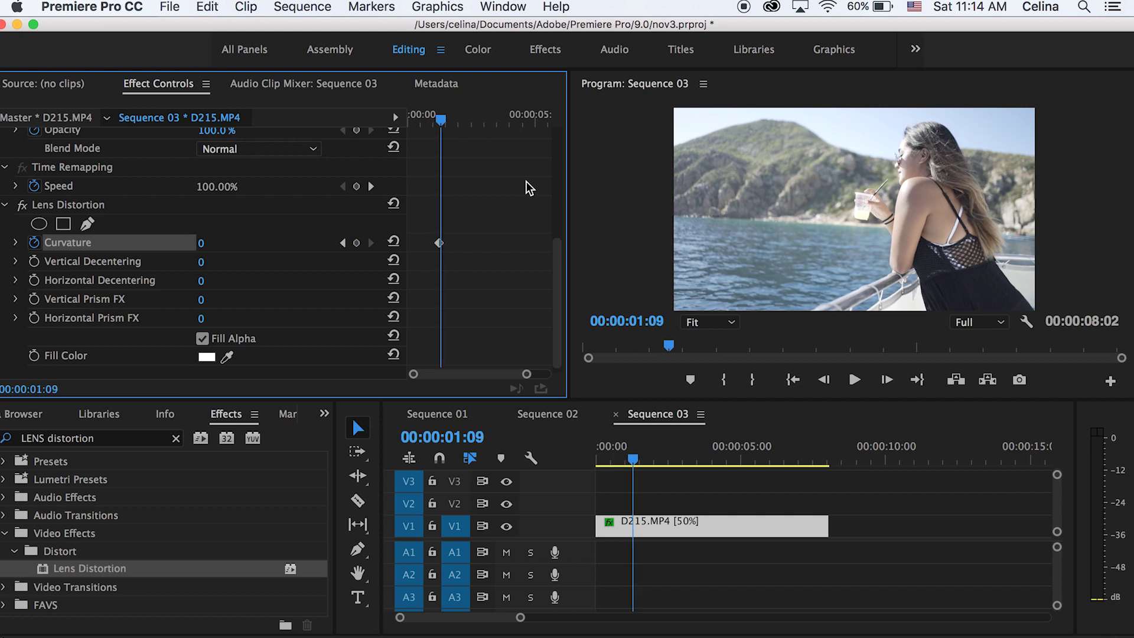
left_click_drag(221, 244, 189, 244)
key("Right")
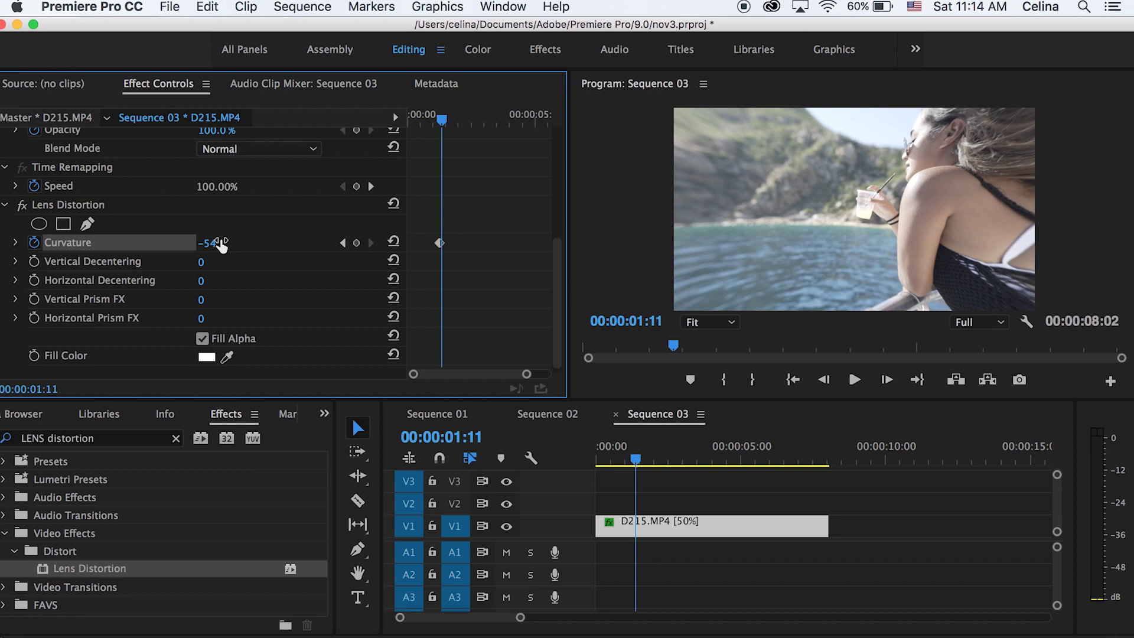
key("Right")
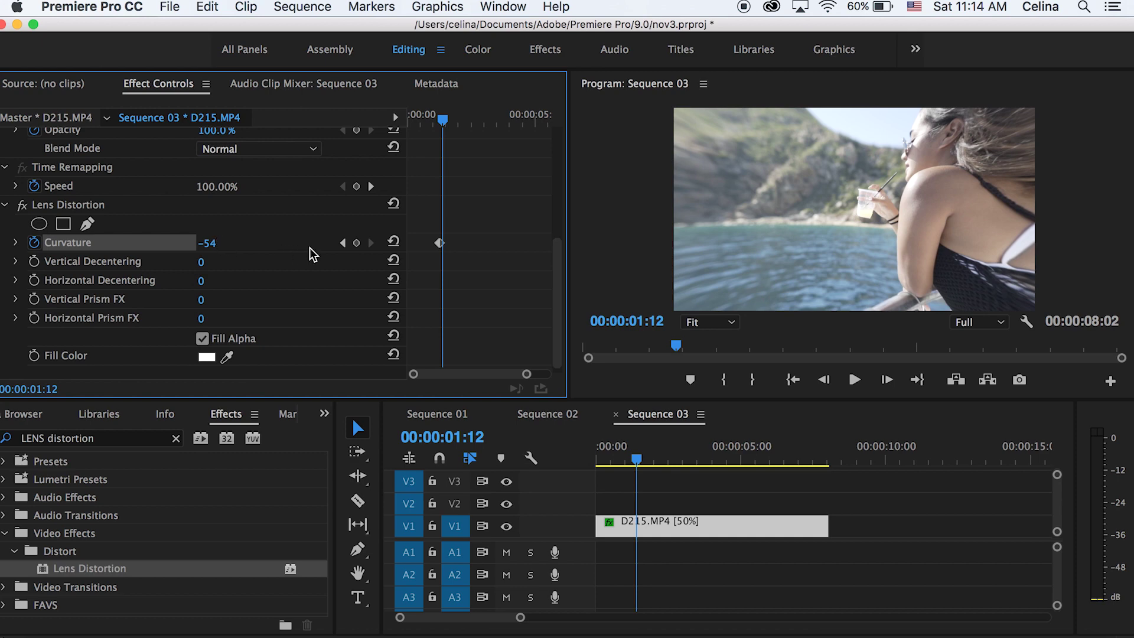
left_click(393, 241)
- Play back the clip from before the Curvature keyframes to review the distortion effect
left_click(430, 117)
key("space")
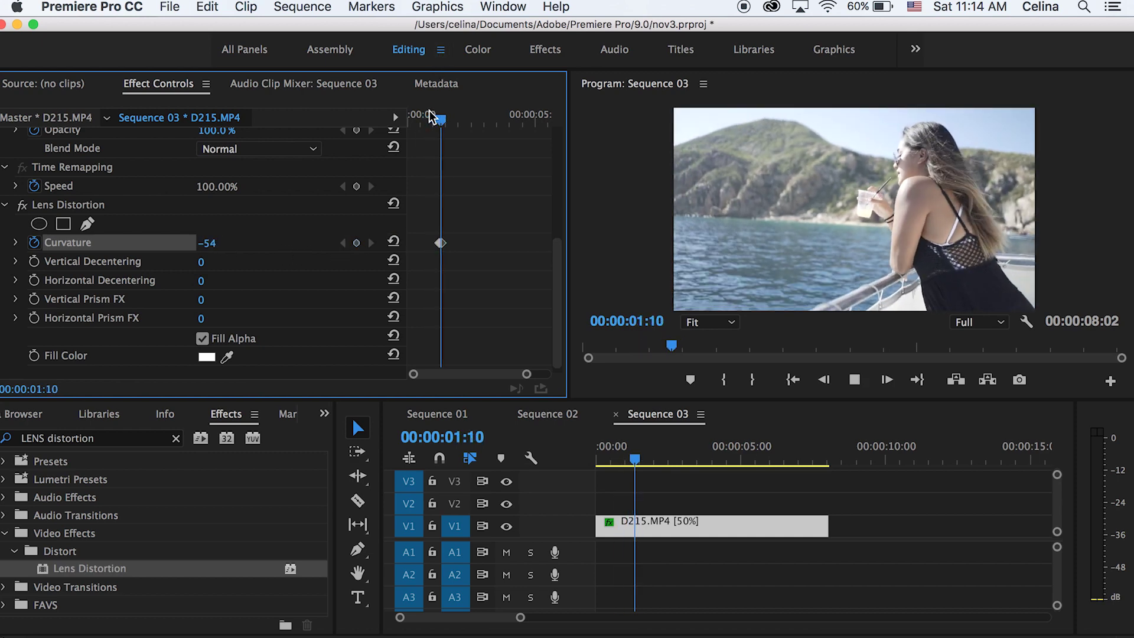
left_click(430, 112)
key("space")
left_click_drag(427, 113, 401, 126)
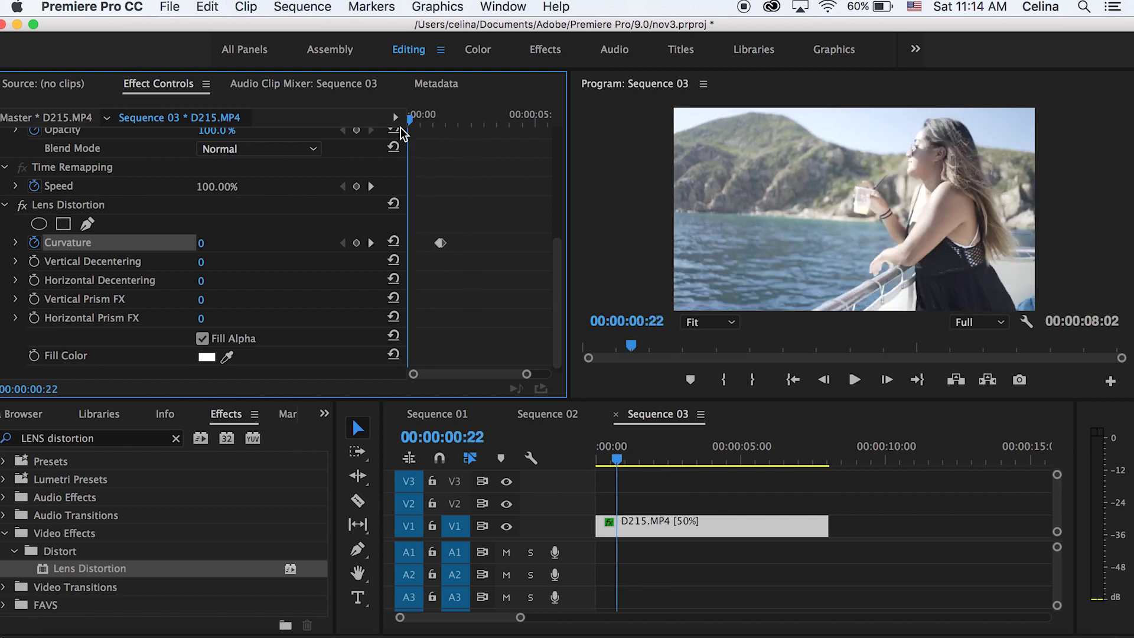
key("space")
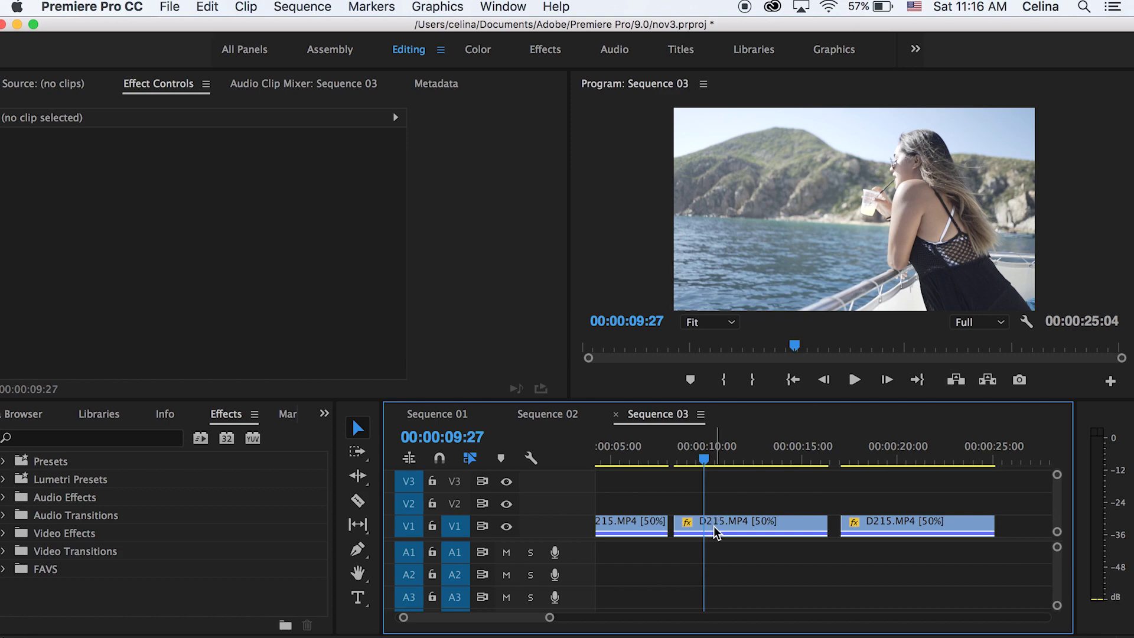
- Duplicate the middle D215.MP4 clip onto V2 directly above the original and set the V1 clip's Scale to 107
left_click(716, 532)
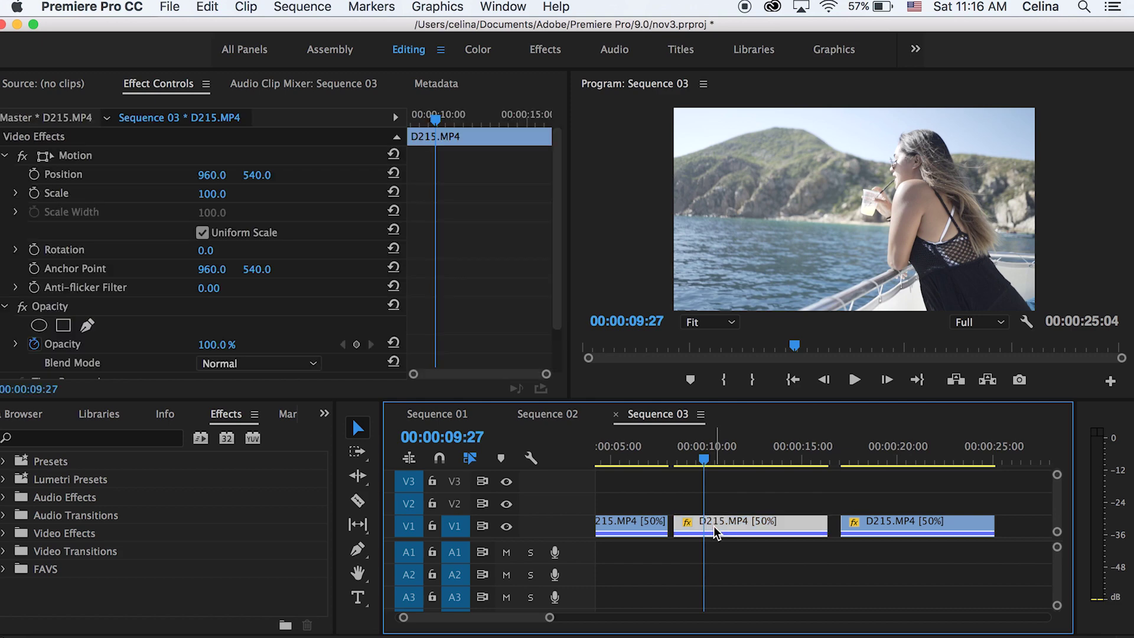
left_click_drag(716, 531, 717, 509)
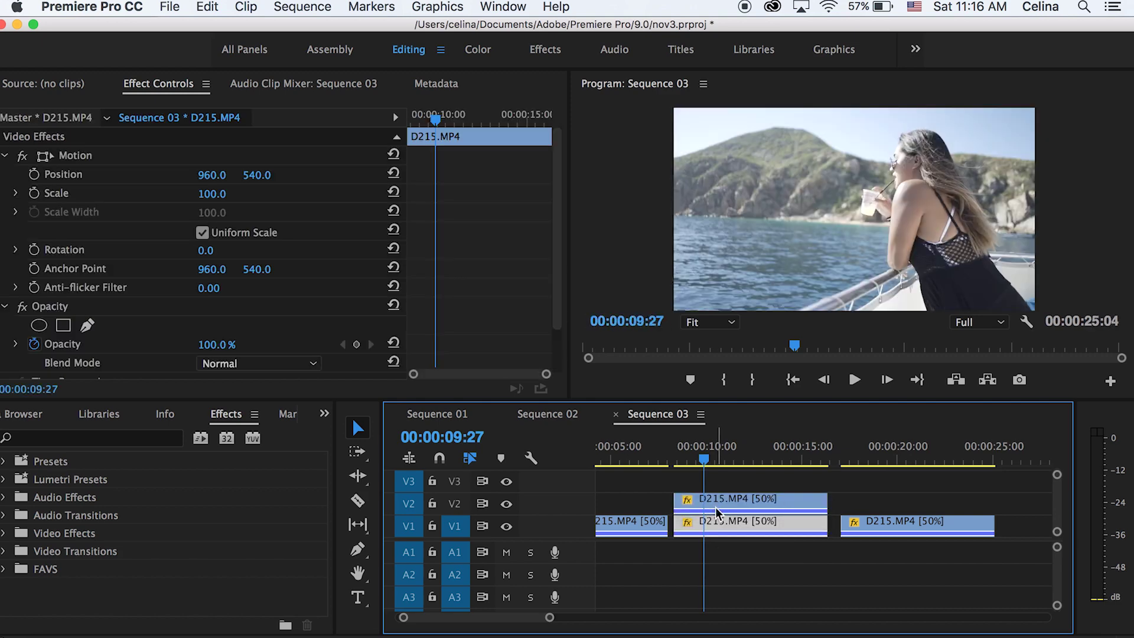
left_click(717, 509)
left_click(724, 538)
left_click(719, 505)
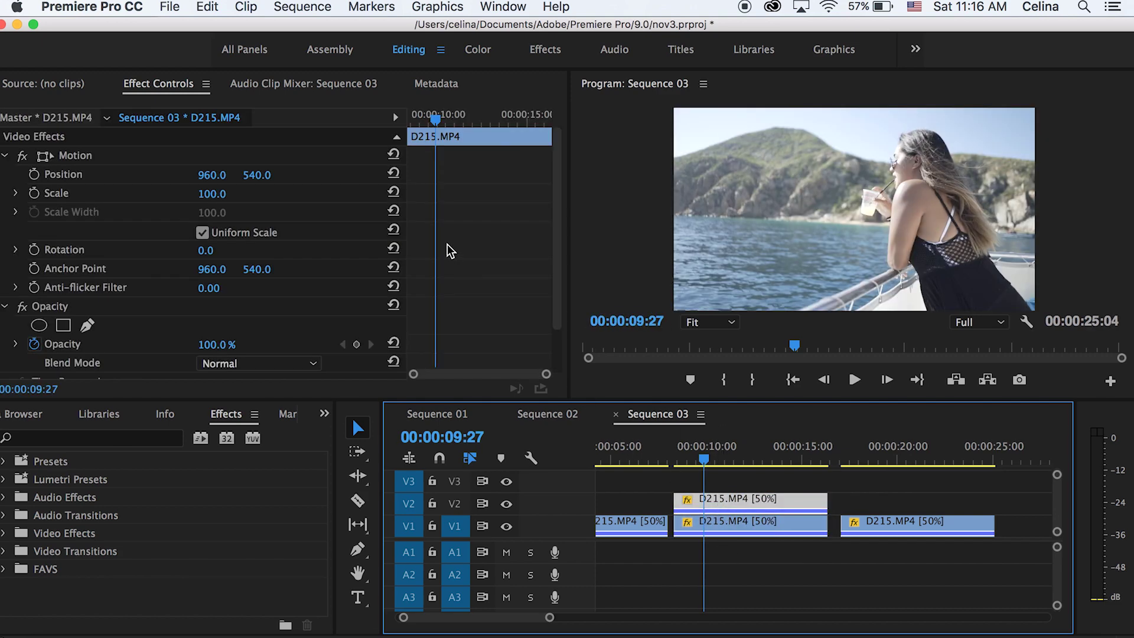
left_click(737, 525)
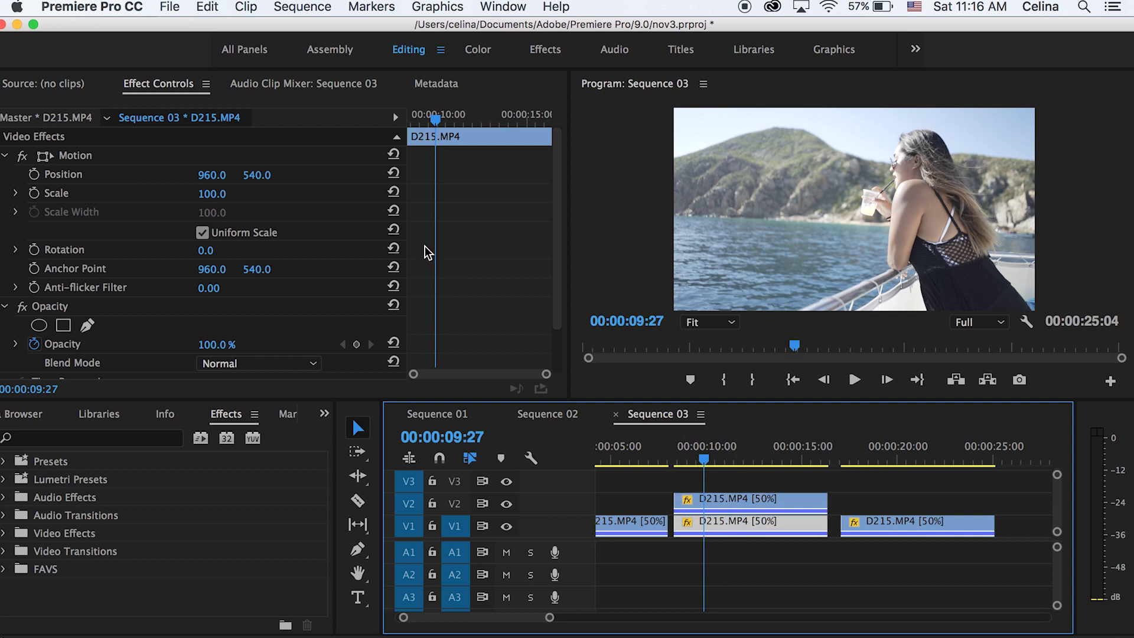
left_click(222, 203)
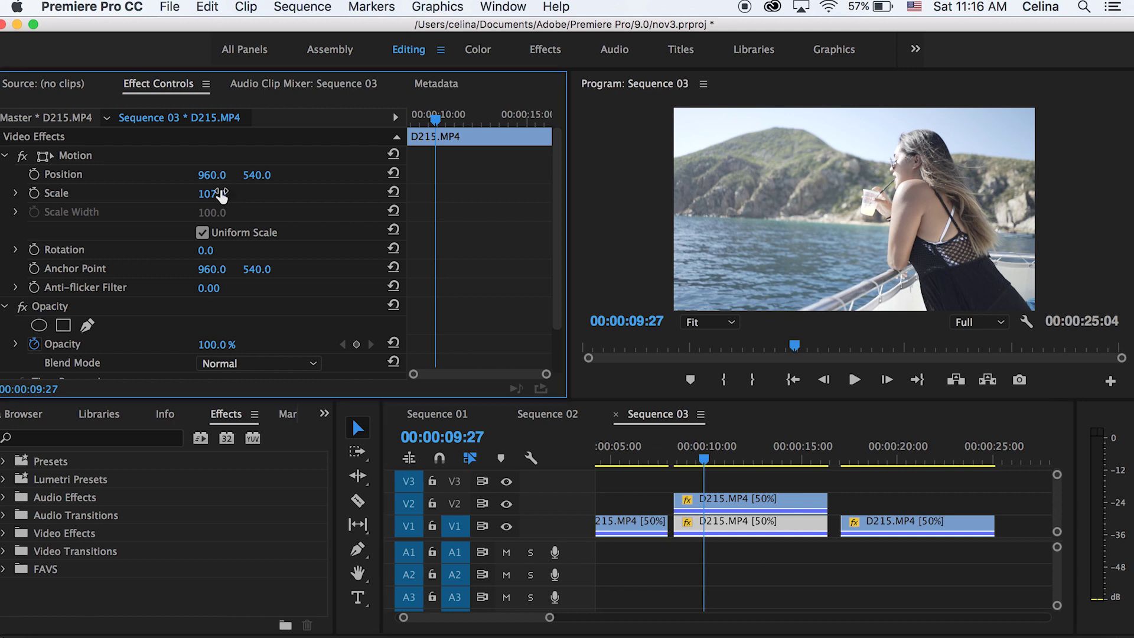
- Keyframe the V2 clip's Opacity at 100% at 00:00:09:27 and 0% at 00:00:10:01
left_click(684, 501)
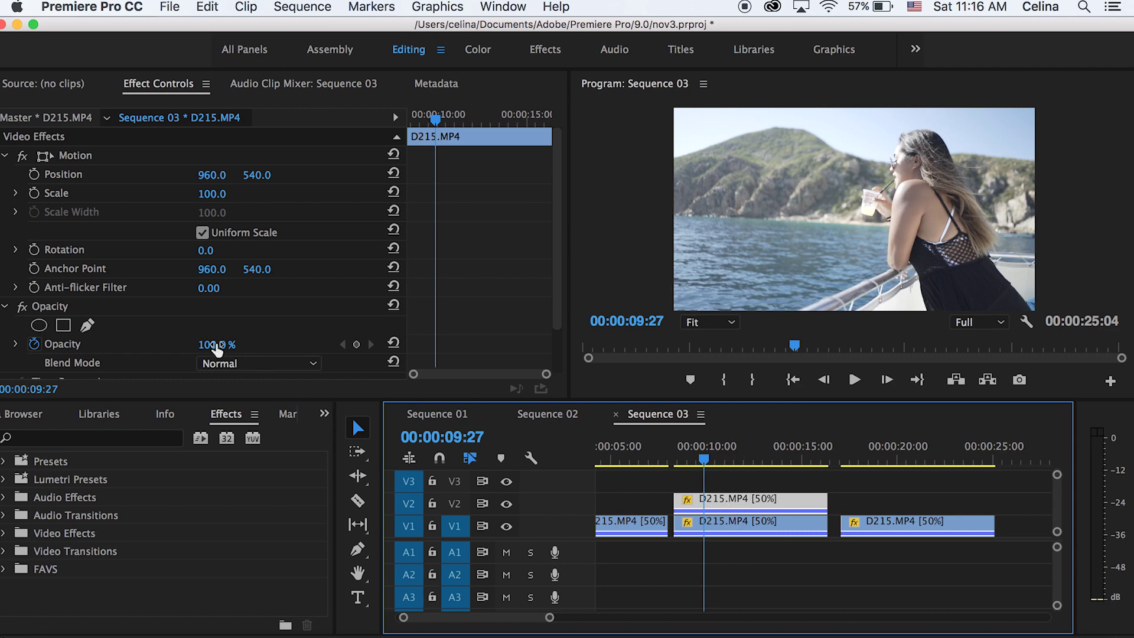
mouse_move(218, 346)
left_mouse_down()
mouse_move(155, 346)
mouse_move(248, 348)
mouse_move(222, 347)
left_mouse_up()
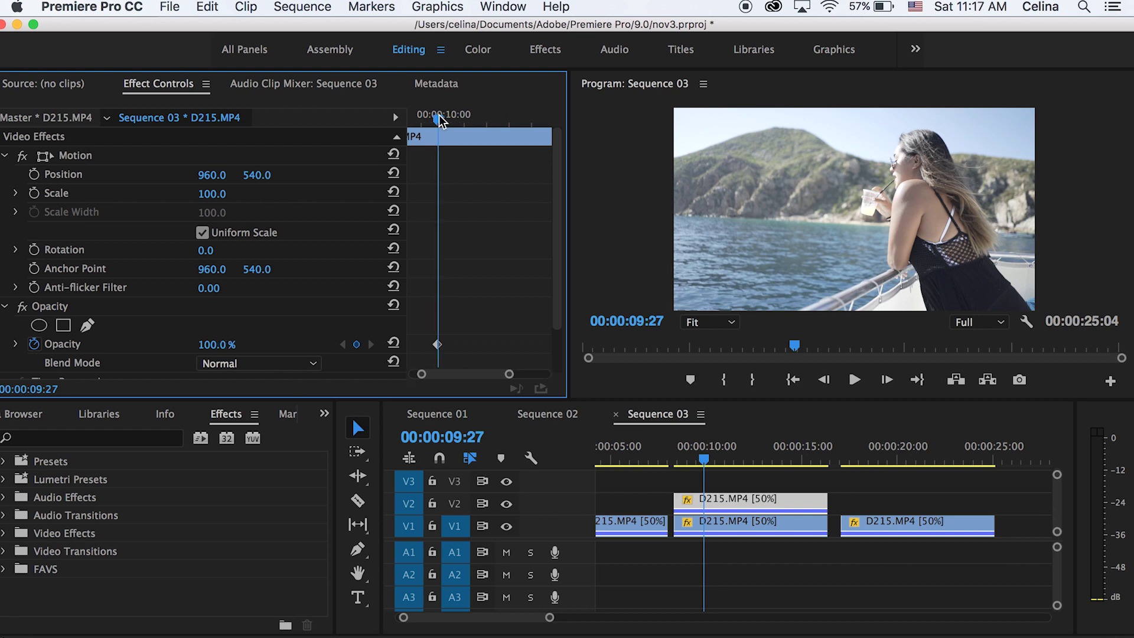
left_click_drag(439, 121, 444, 121)
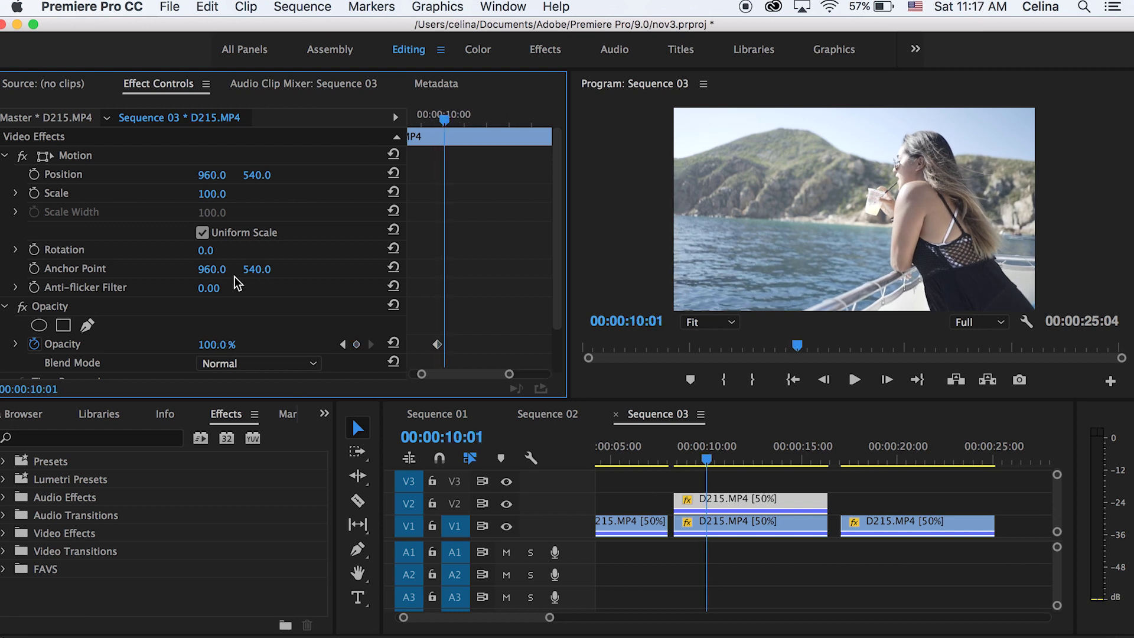
left_click_drag(207, 346, 136, 344)
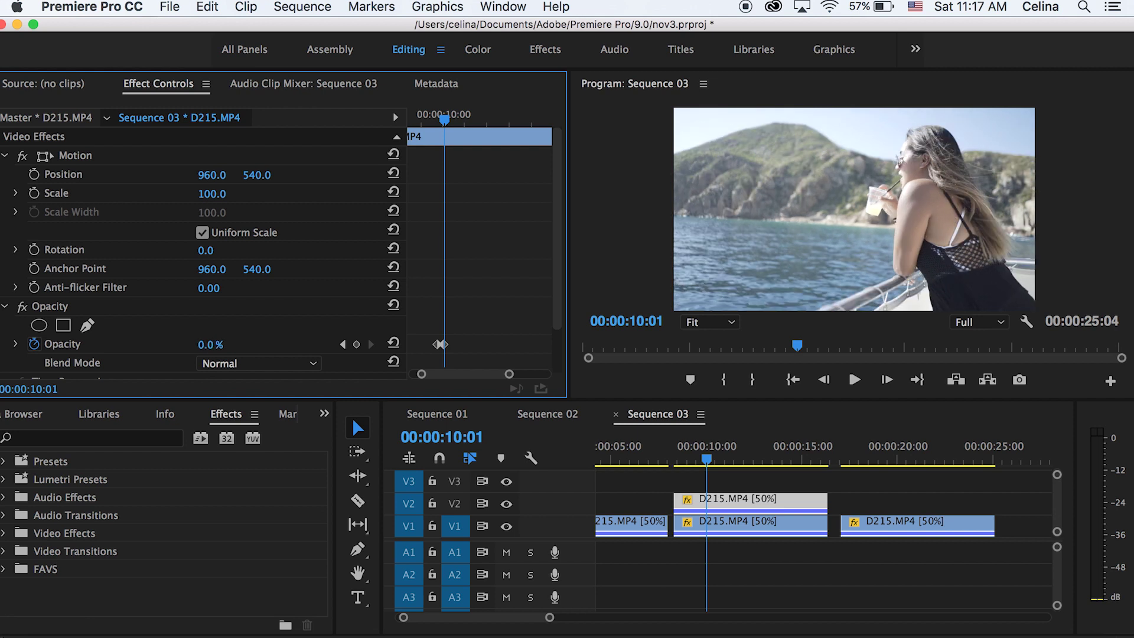
- Copy the V2 clip's 0% Opacity keyframe to a slightly later point and add a 100% keyframe at 00:00:10:15
scroll(438, 325, "up", 5)
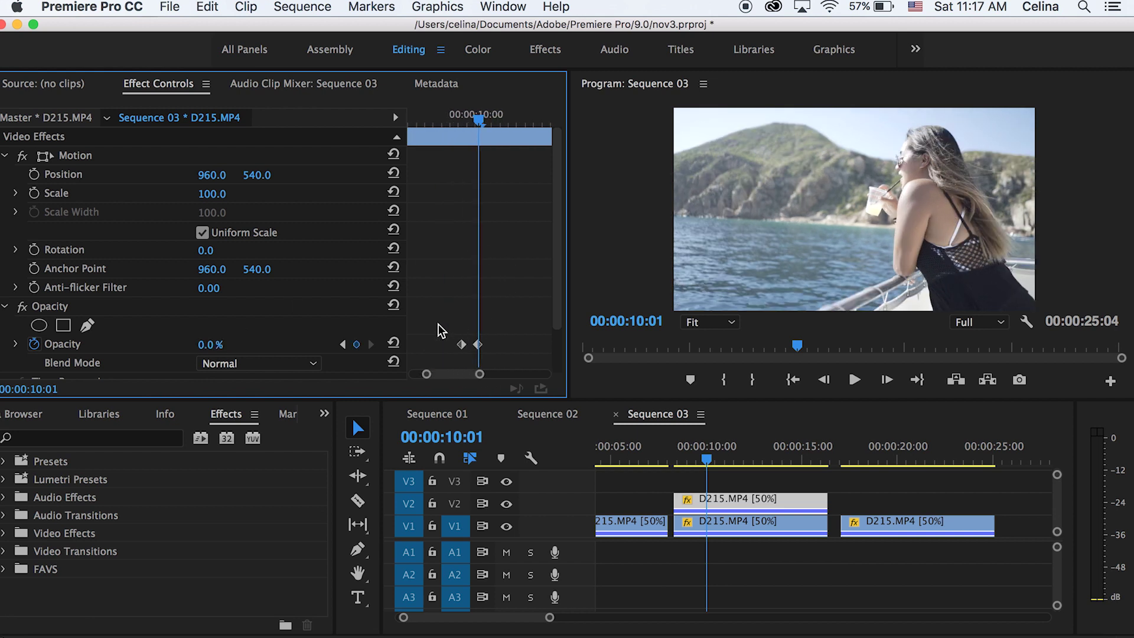
key("minus")
left_click_drag(479, 344, 501, 346)
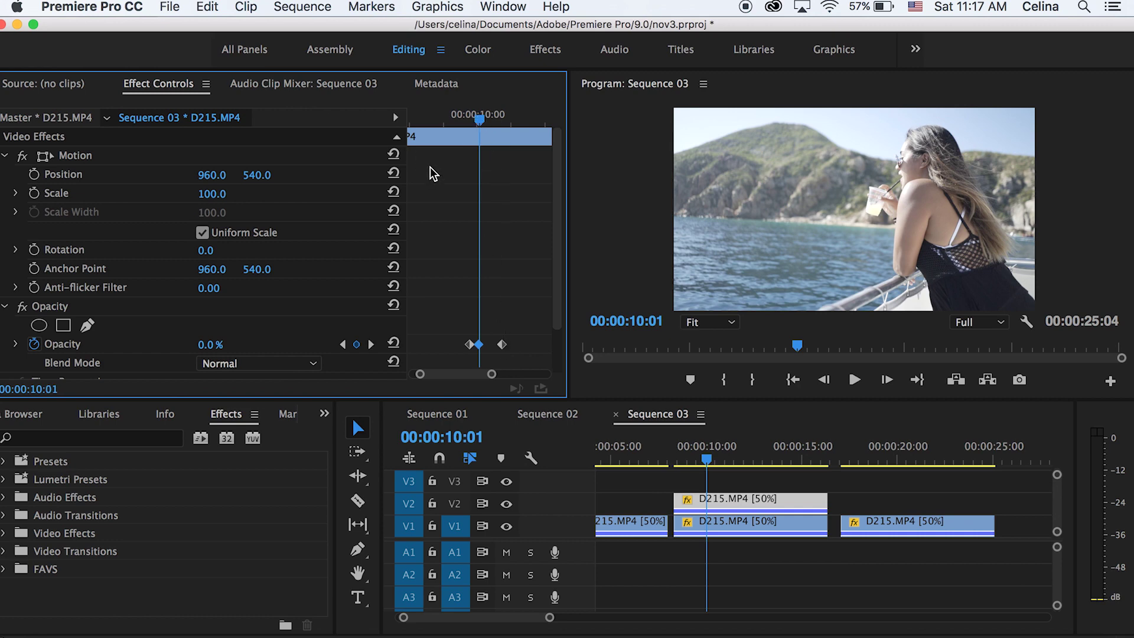
left_click_drag(489, 118, 511, 349)
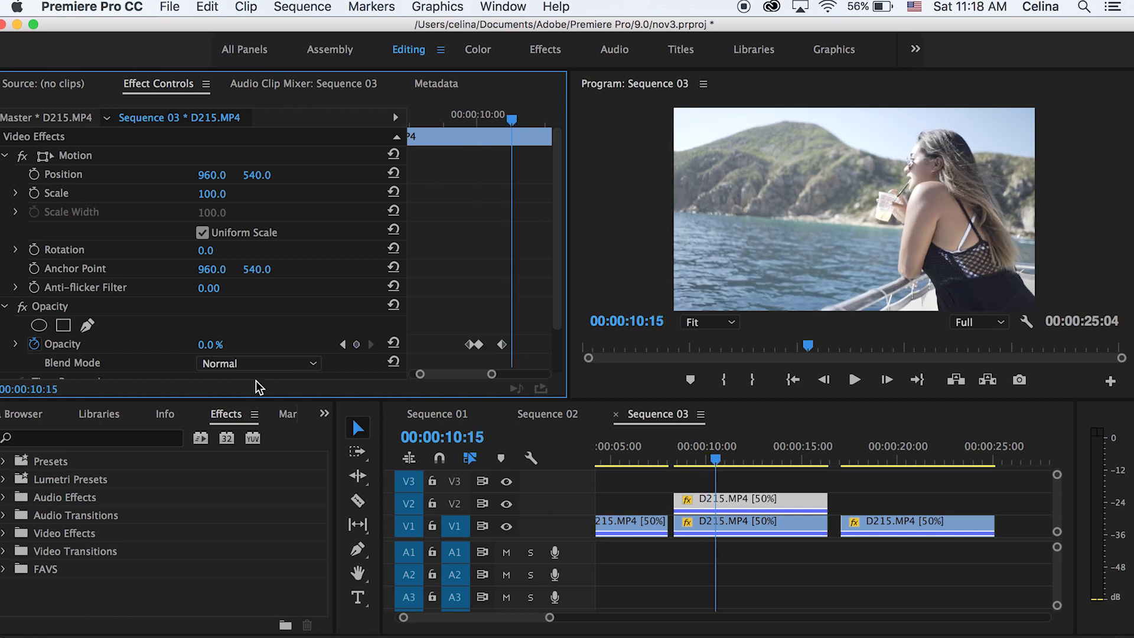
left_click_drag(220, 345, 221, 346)
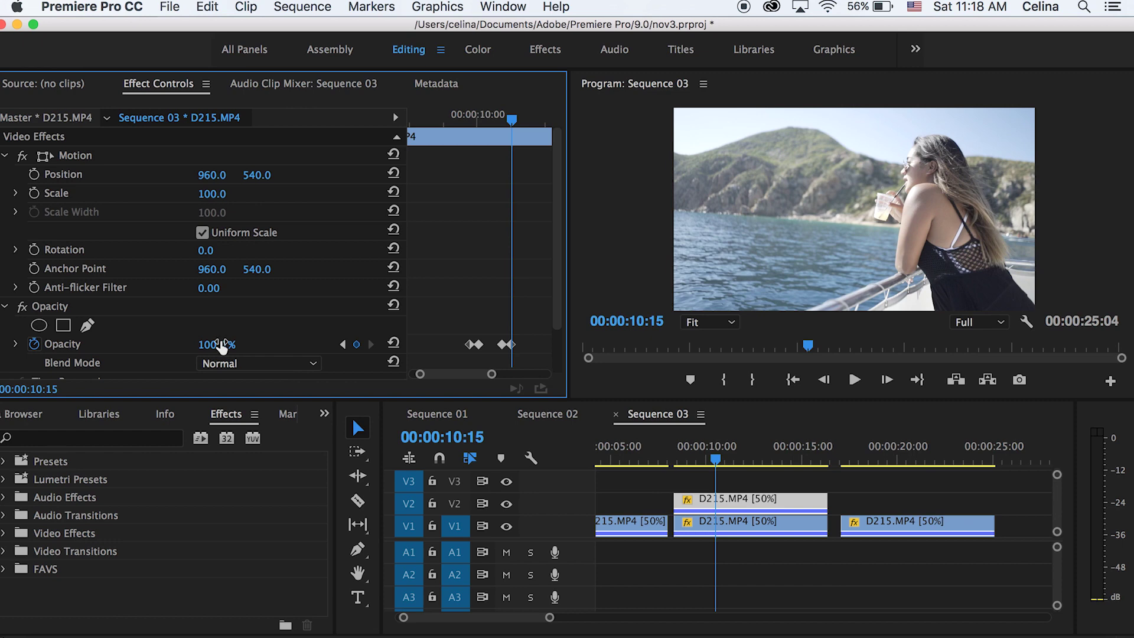
- Play back the opacity change from 00:00:09:18 and split both stacked clips at 00:00:11:06
mouse_move(469, 114)
left_mouse_down()
mouse_move(481, 114)
mouse_move(449, 113)
left_mouse_up()
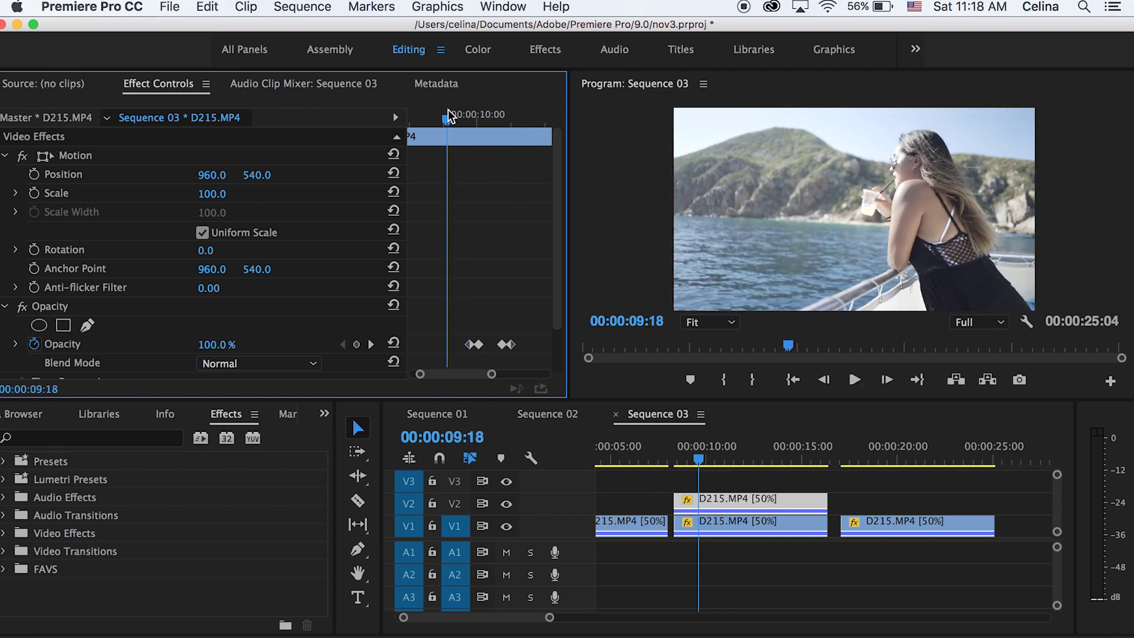
key("space")
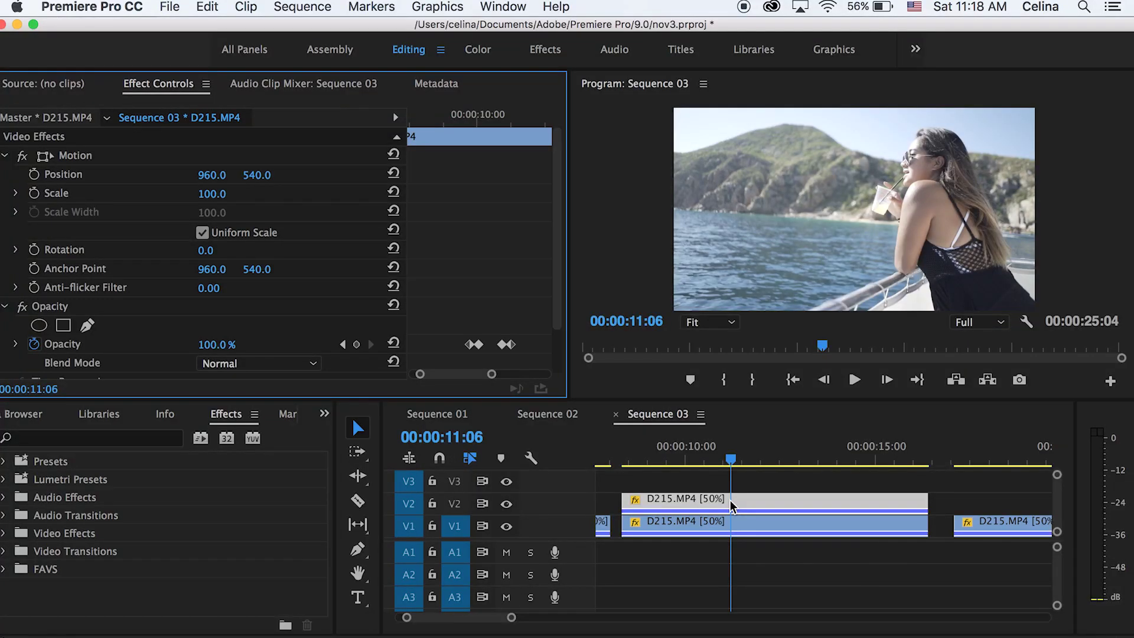
key("c")
left_click(731, 503)
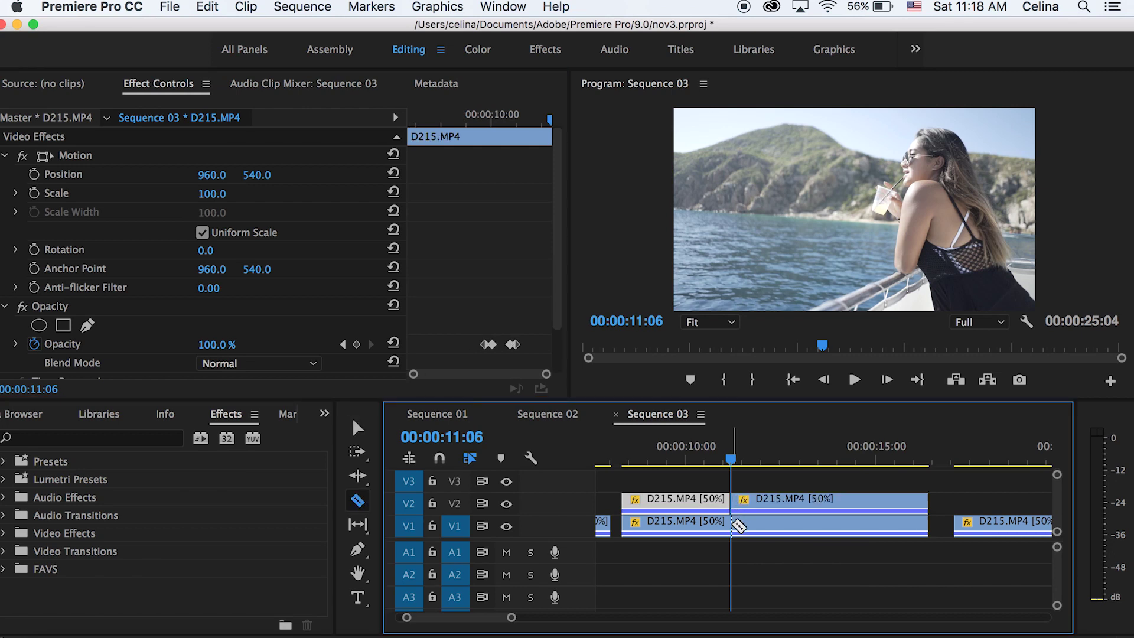
left_click(733, 525)
- Shift the V1 segment after the cut slightly later on the timeline and select the V2 segment above it
key("v")
left_click_drag(752, 523, 757, 522)
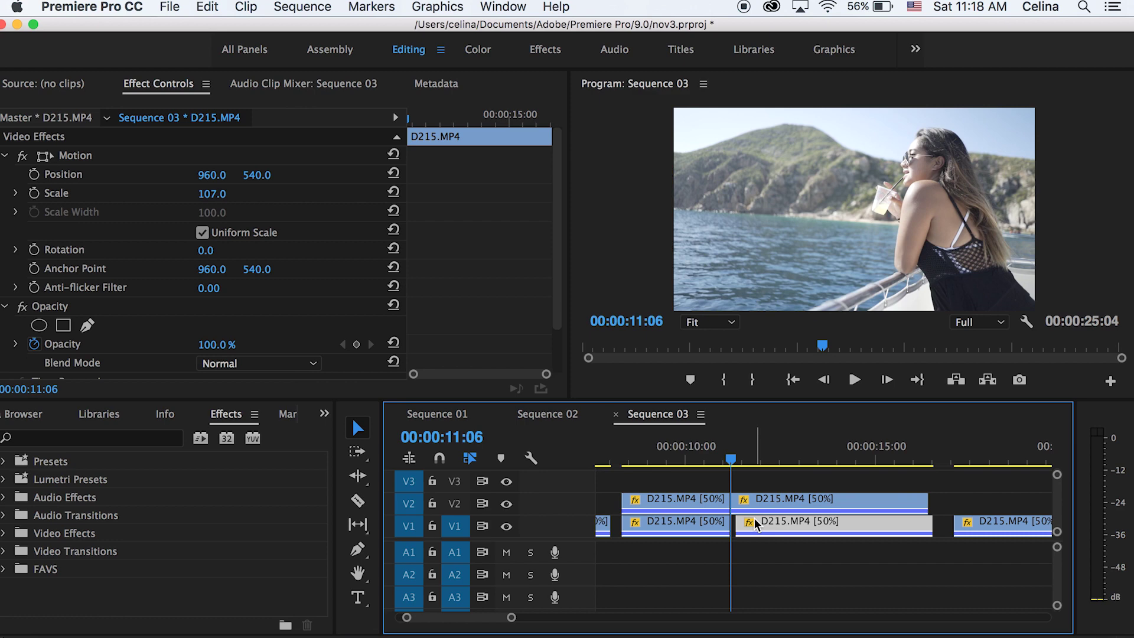
left_click(753, 504)
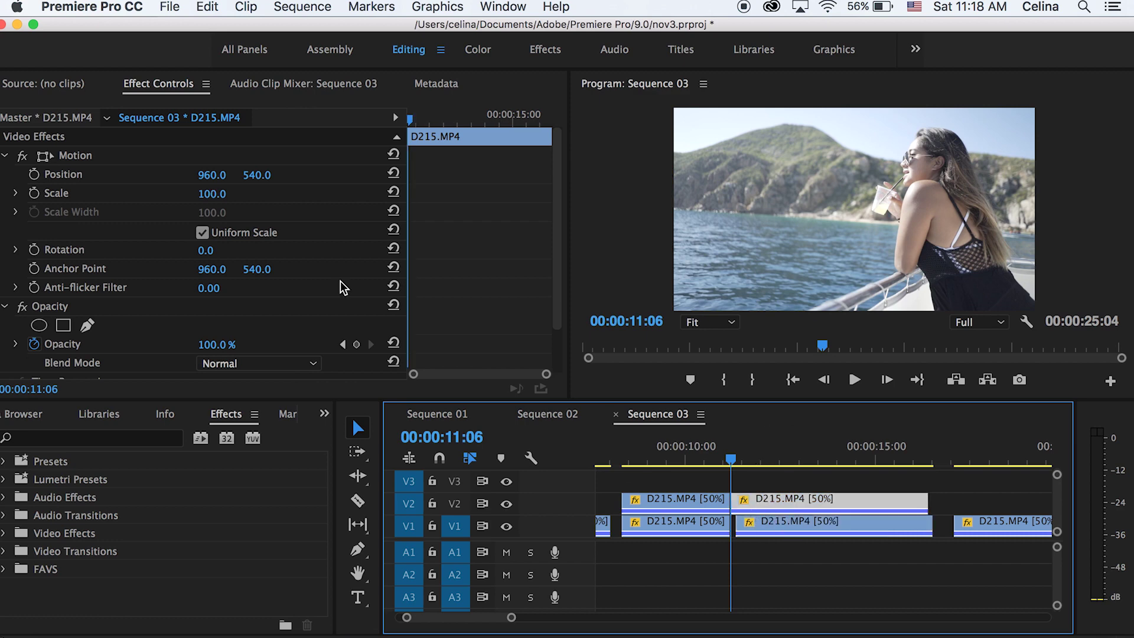
- Lower the Opacity of the V2 segment after the cut to about 27% at 00:00:11:06 and play back the overlay
left_click_drag(231, 345, 188, 345)
key("space")
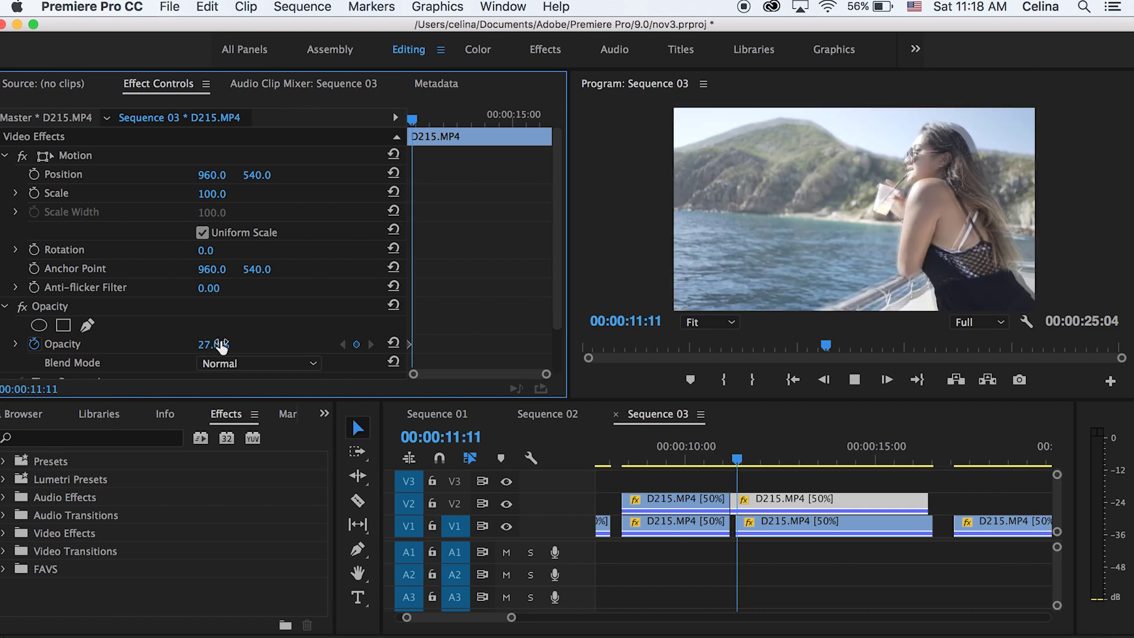
key("space")
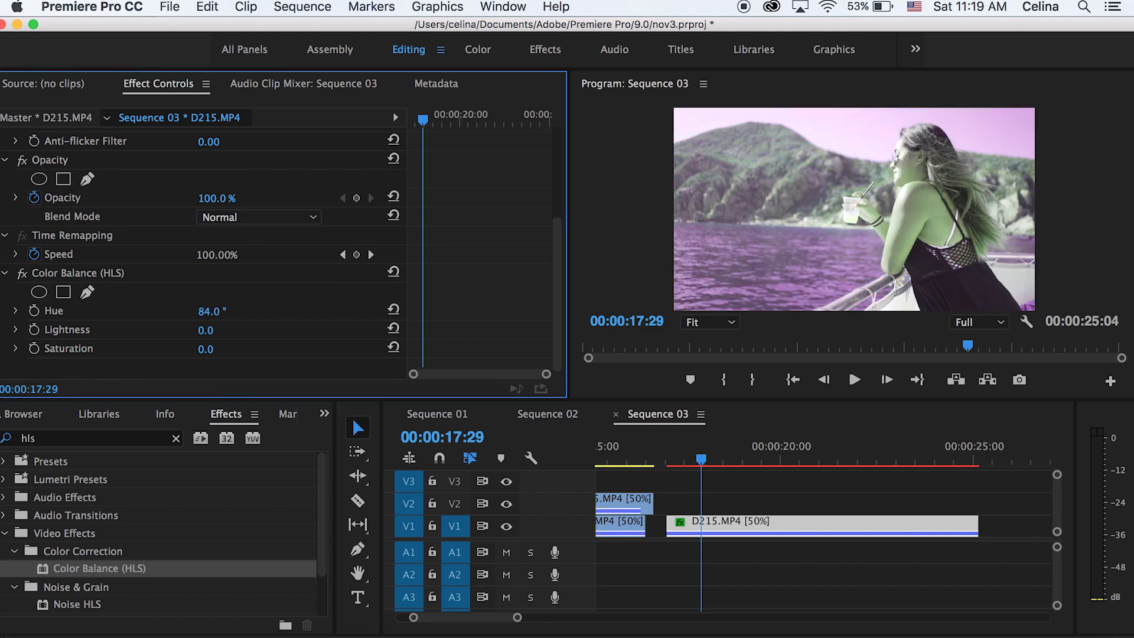
- Reset the Color Balance (HLS) Hue to 0° on the last V1 clip and keyframe it at 00:00:17:29
left_click_drag(212, 311, 0, 311)
left_click(393, 310)
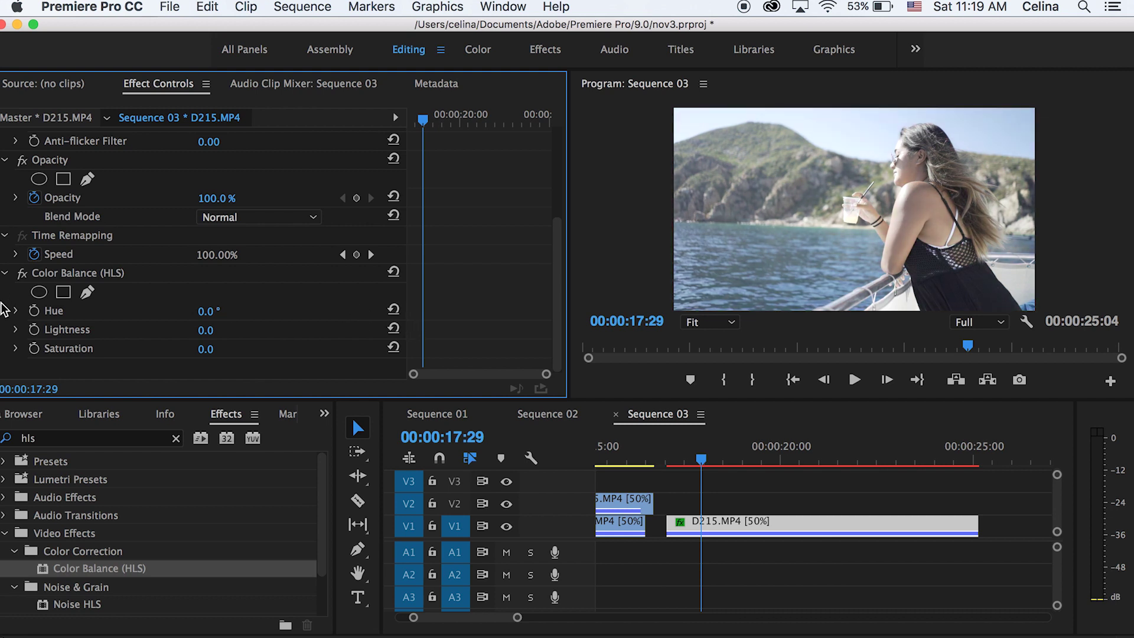
left_click(35, 310)
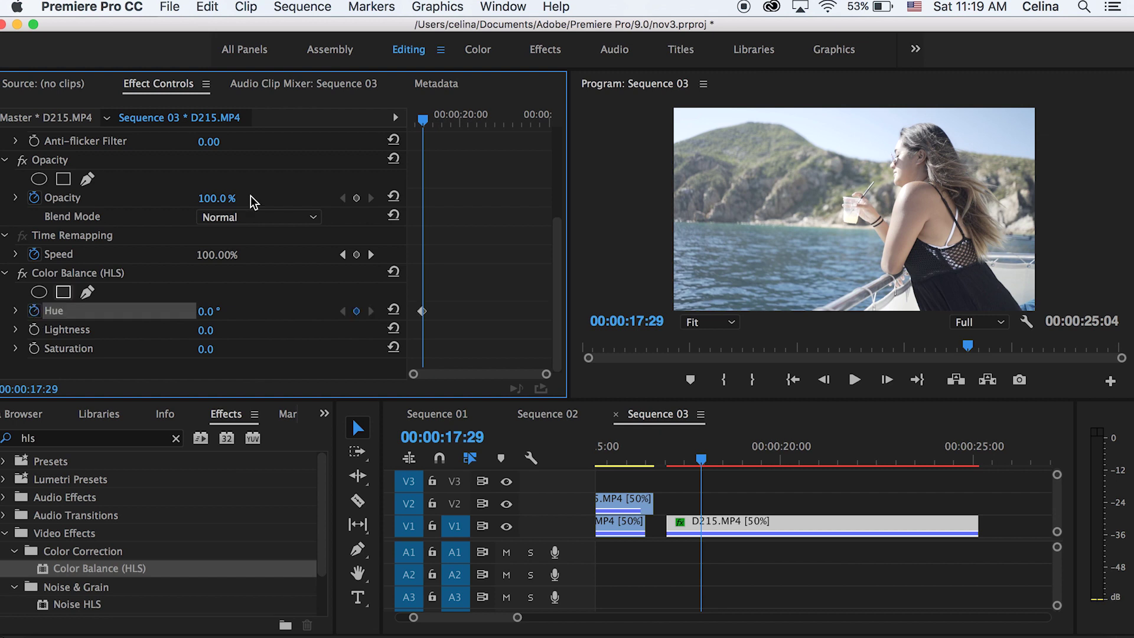
- Add a Hue keyframe of 2x7.0° at 00:00:20:02 and return the playhead to around the first Hue keyframe
left_click_drag(444, 125, 460, 121)
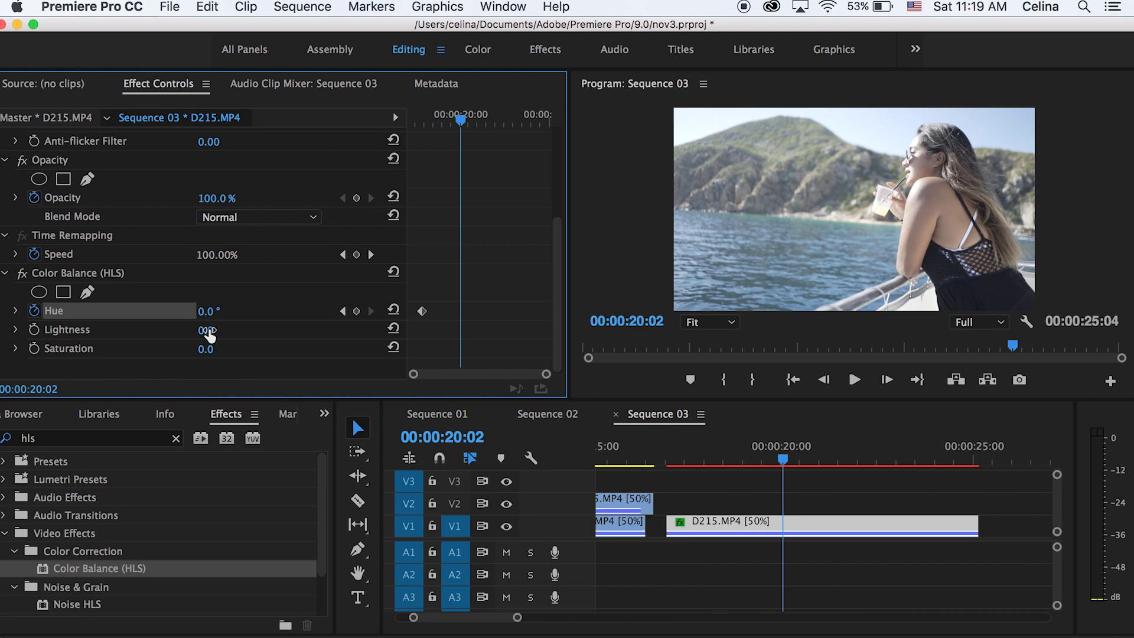
mouse_move(205, 311)
left_mouse_down()
mouse_move(283, 311)
mouse_move(227, 312)
left_mouse_up()
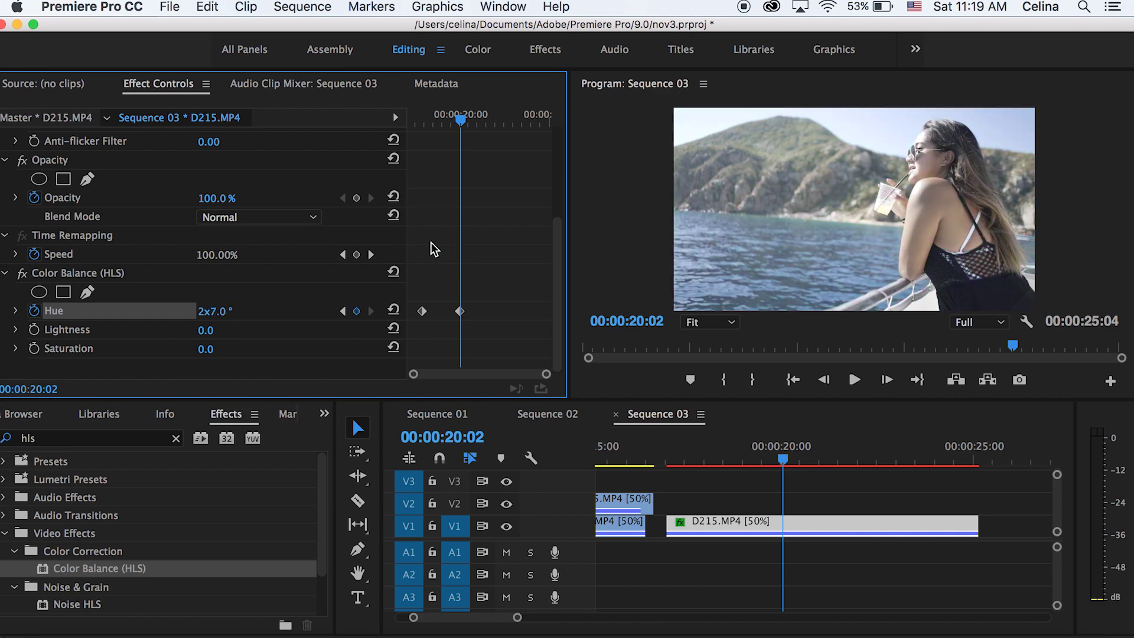
mouse_move(438, 117)
left_mouse_down()
mouse_move(456, 117)
mouse_move(424, 118)
left_mouse_up()
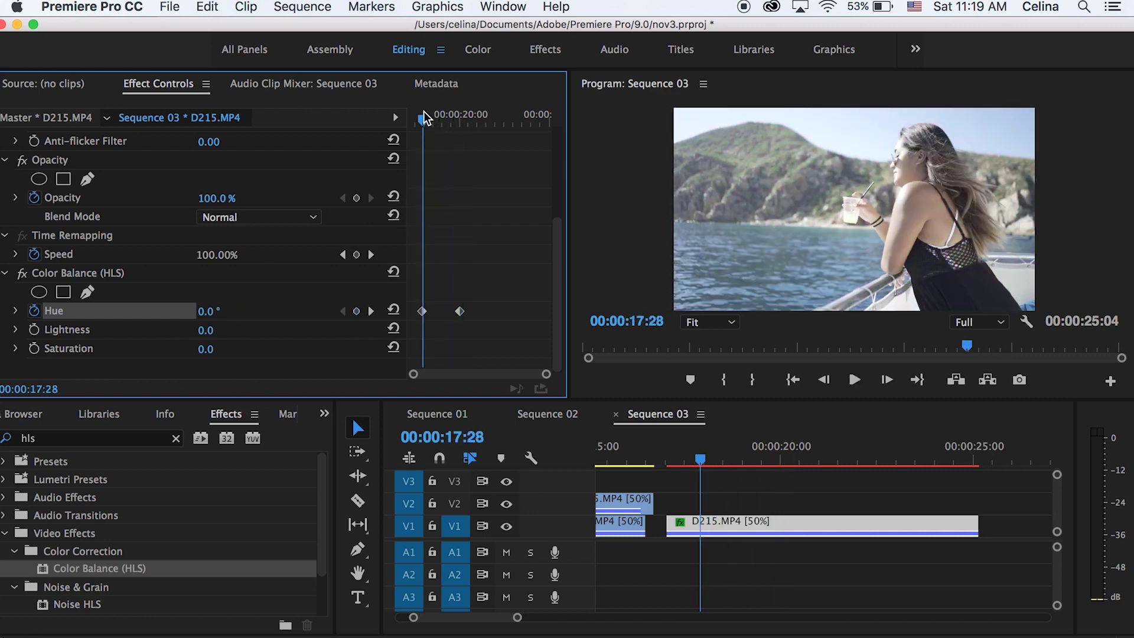